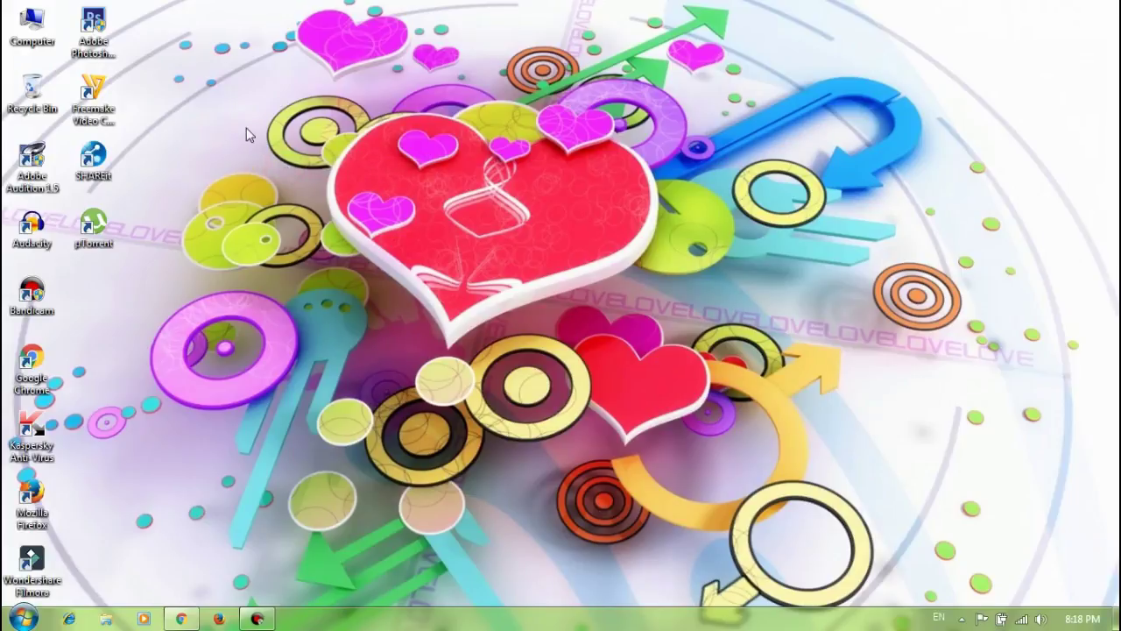
right_click(230, 96)
left_click(276, 147)
right_click(236, 119)
left_click(285, 166)
right_click(237, 119)
left_click(285, 165)
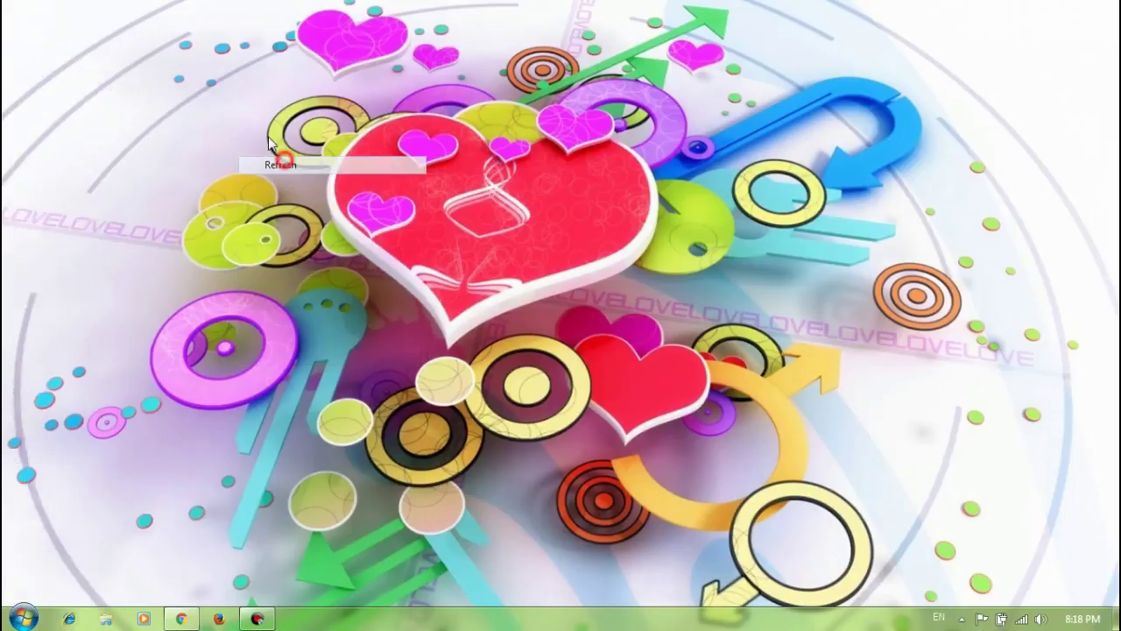
right_click(219, 103)
left_click(265, 147)
right_click(194, 110)
left_click(241, 163)
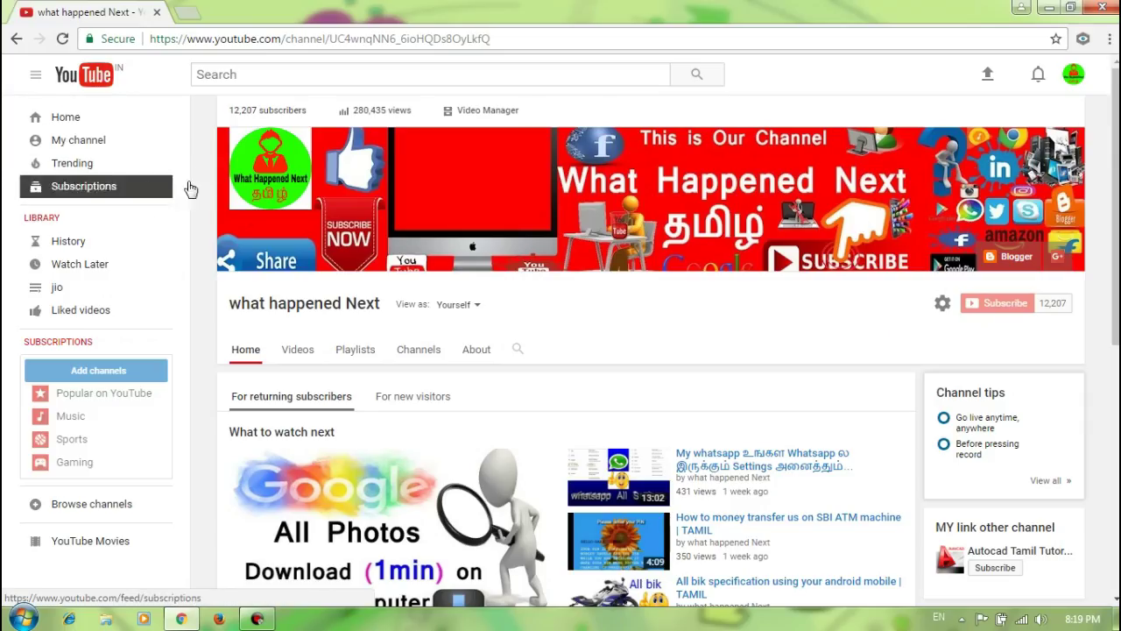
Minimize the browser window and refresh the desktop.
left_click(1049, 8)
right_click(505, 171)
left_click(536, 224)
right_click(716, 92)
left_click(750, 142)
right_click(743, 93)
left_click(775, 140)
right_click(745, 94)
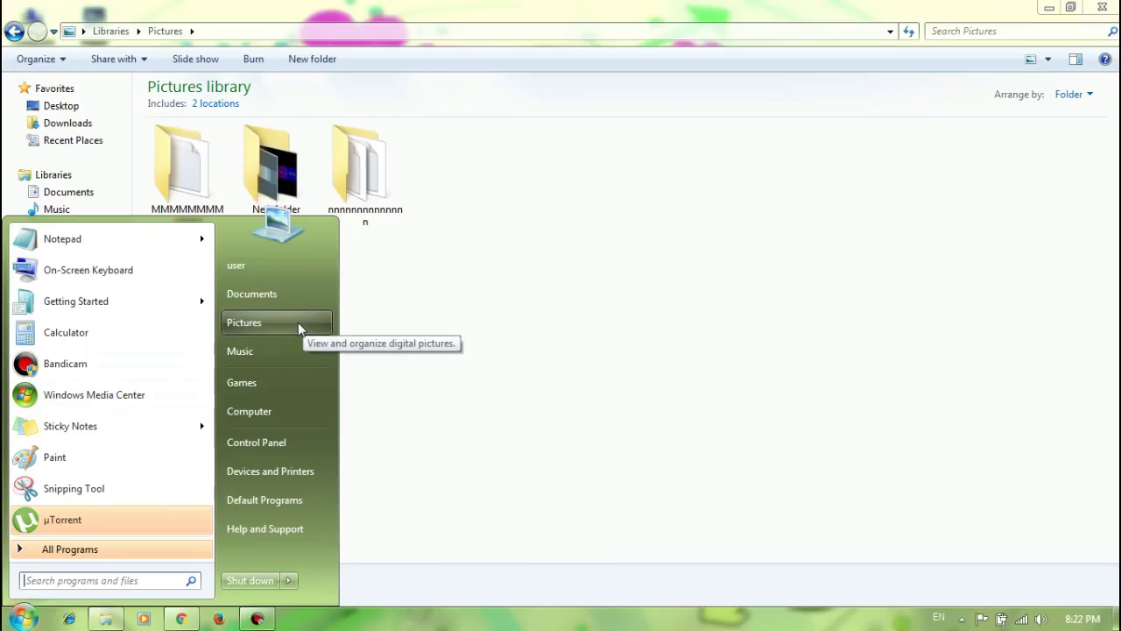
right_click(429, 304)
left_click(470, 394)
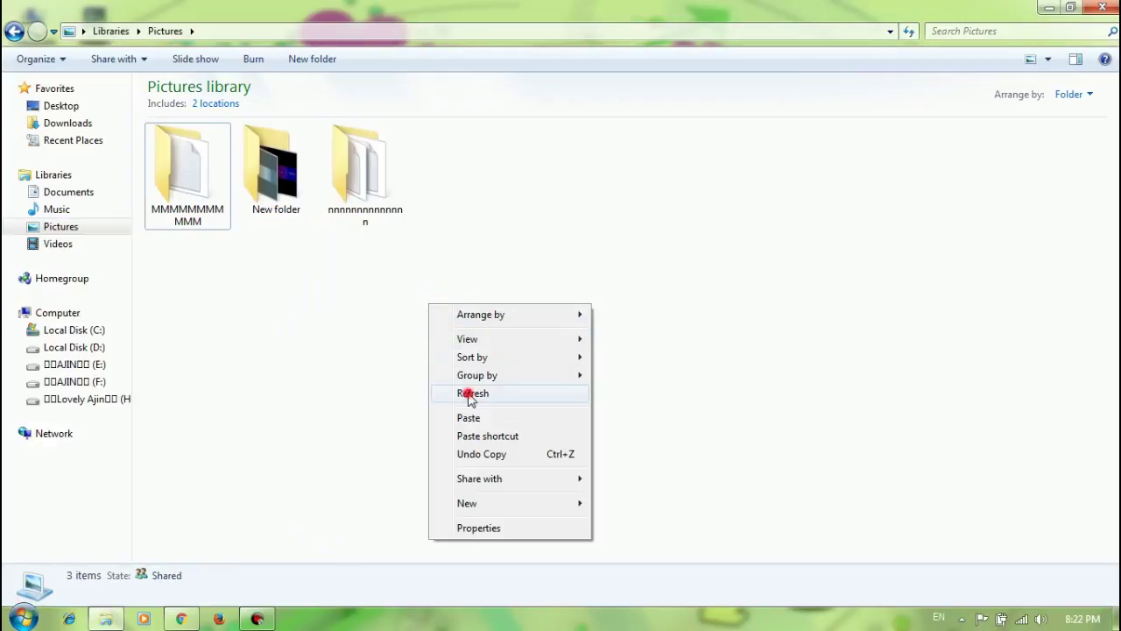
right_click(405, 321)
left_click(443, 412)
right_click(378, 348)
left_click(404, 439)
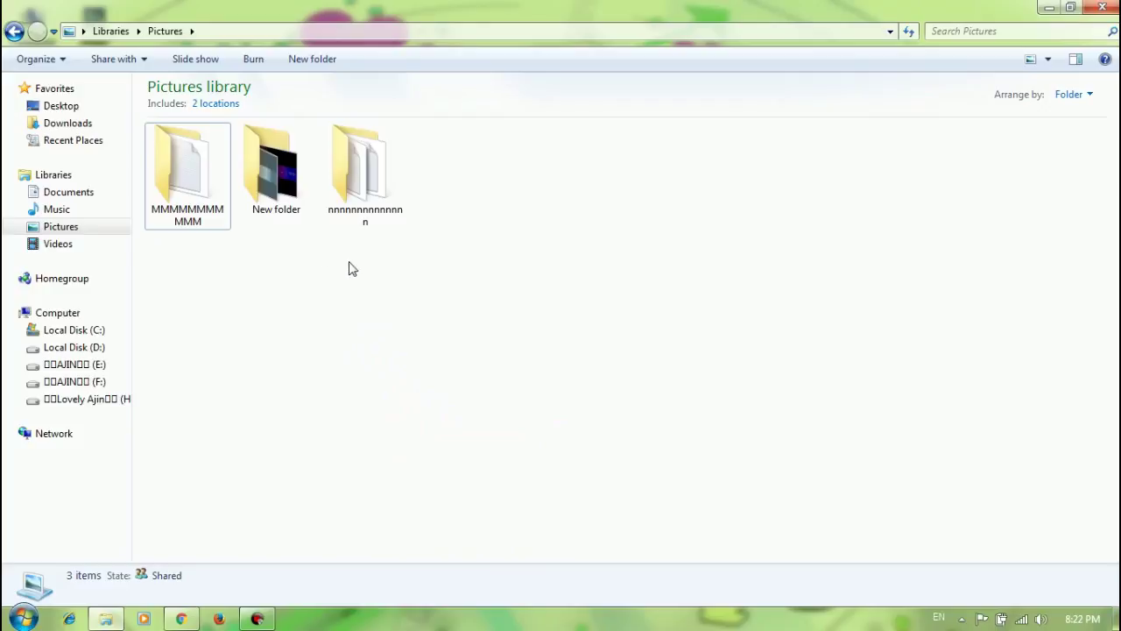
Set the Hidden attribute on the Pictures library folder named with repeated n's, applying it to the folder, subfolders and files.
left_click(372, 180)
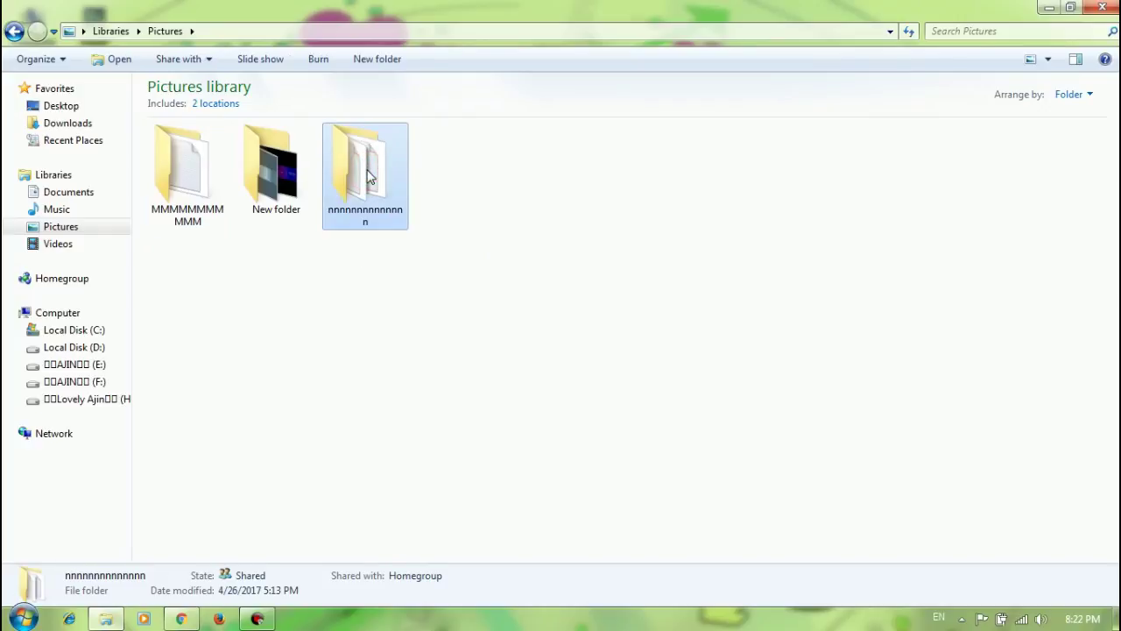
right_click(368, 176)
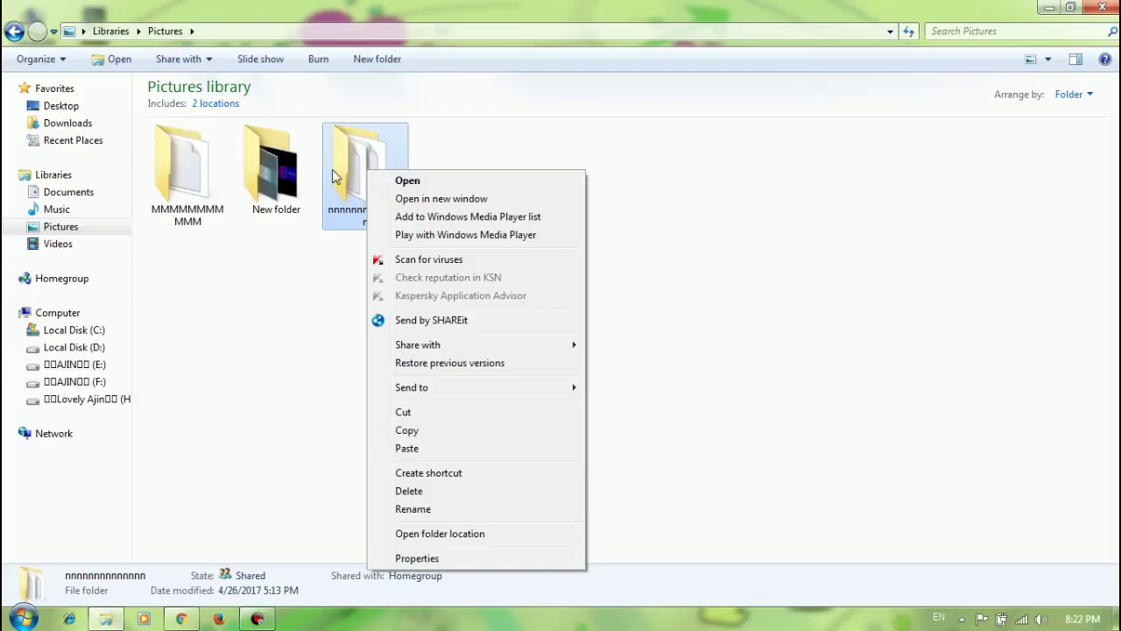
left_click(418, 558)
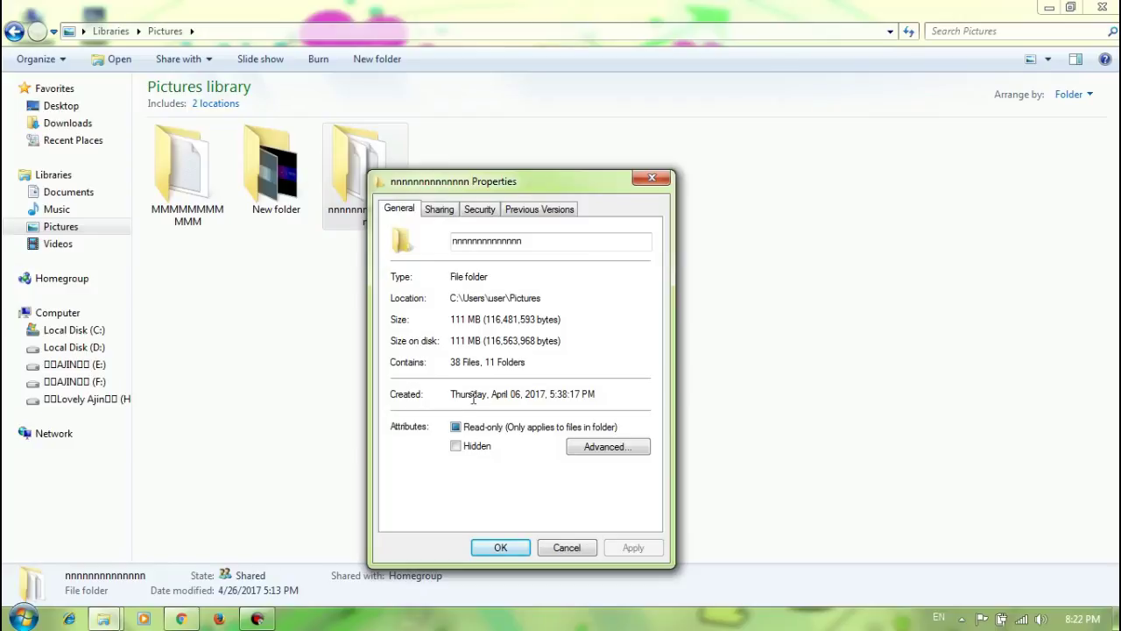
left_click(464, 447)
left_click(641, 549)
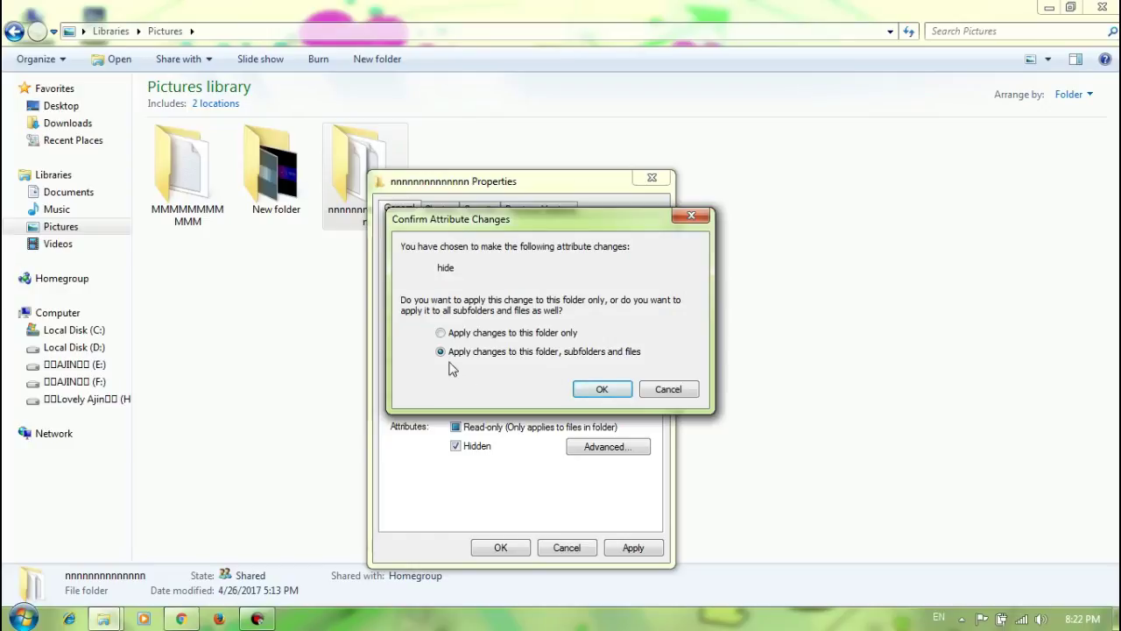
left_click(603, 389)
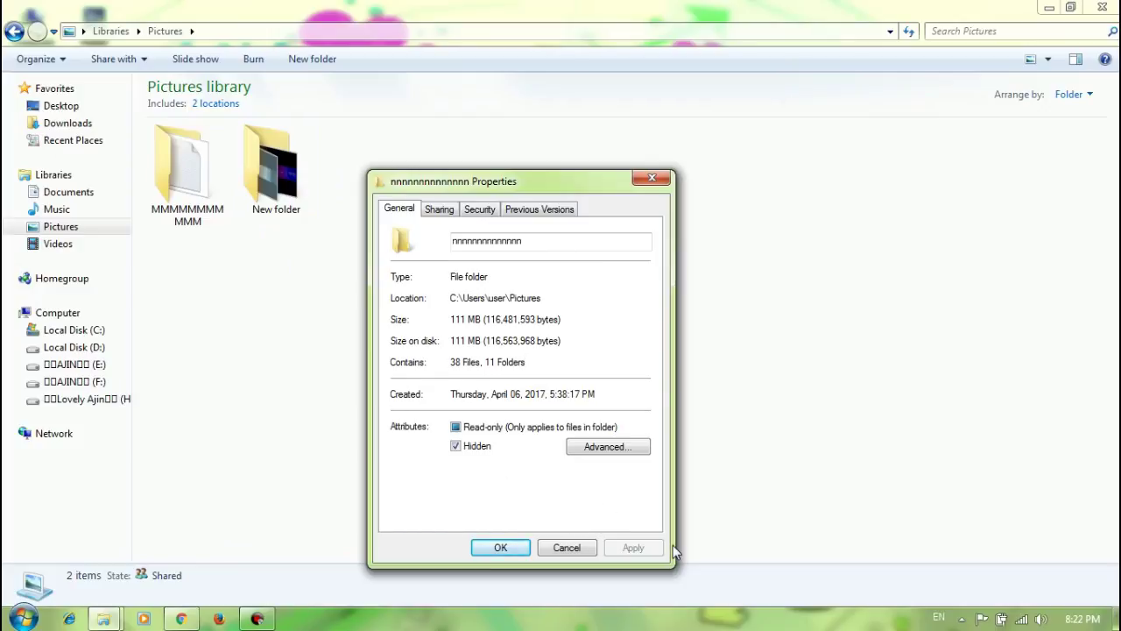
left_click(500, 547)
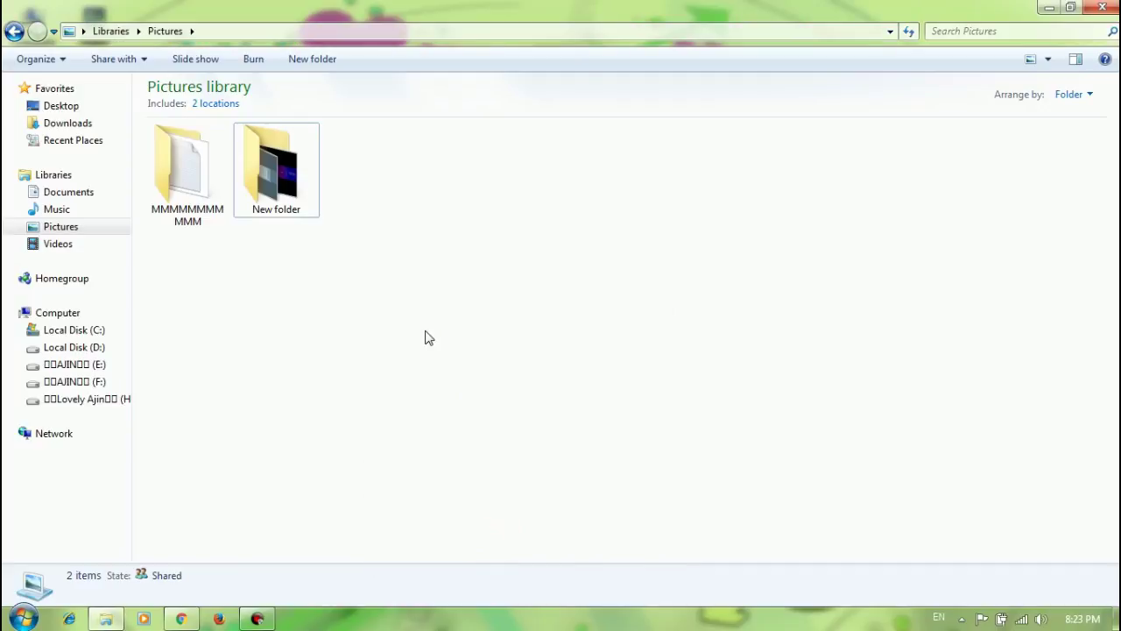
Refresh the Pictures library and check whether the hidden folder is still listed.
right_click(425, 333)
left_click(467, 420)
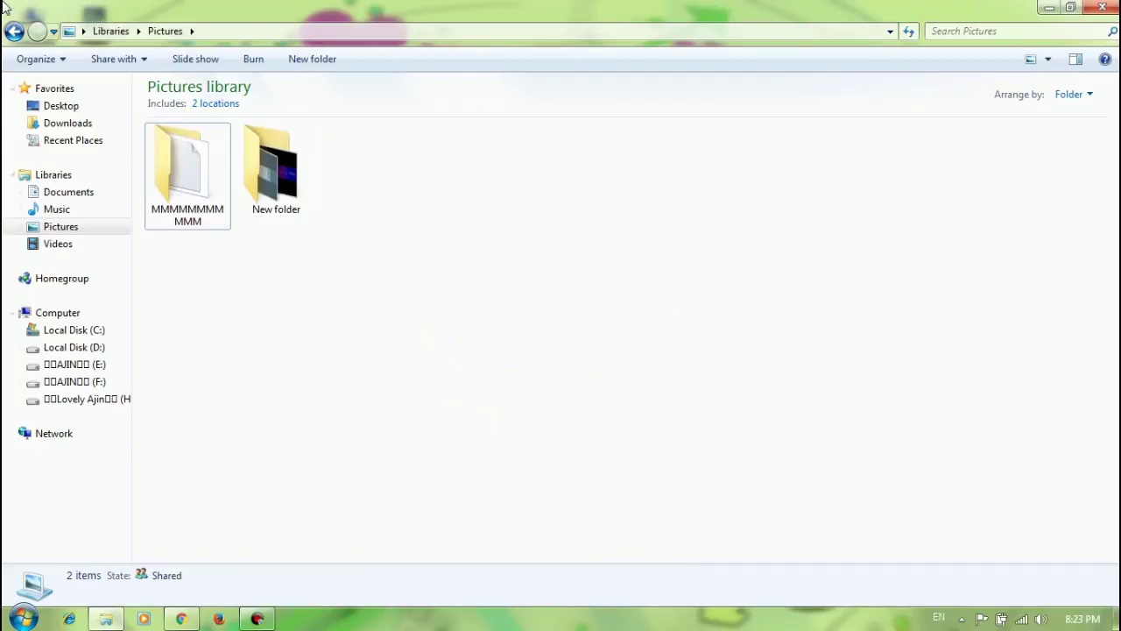
right_click(296, 235)
left_click(366, 324)
right_click(488, 213)
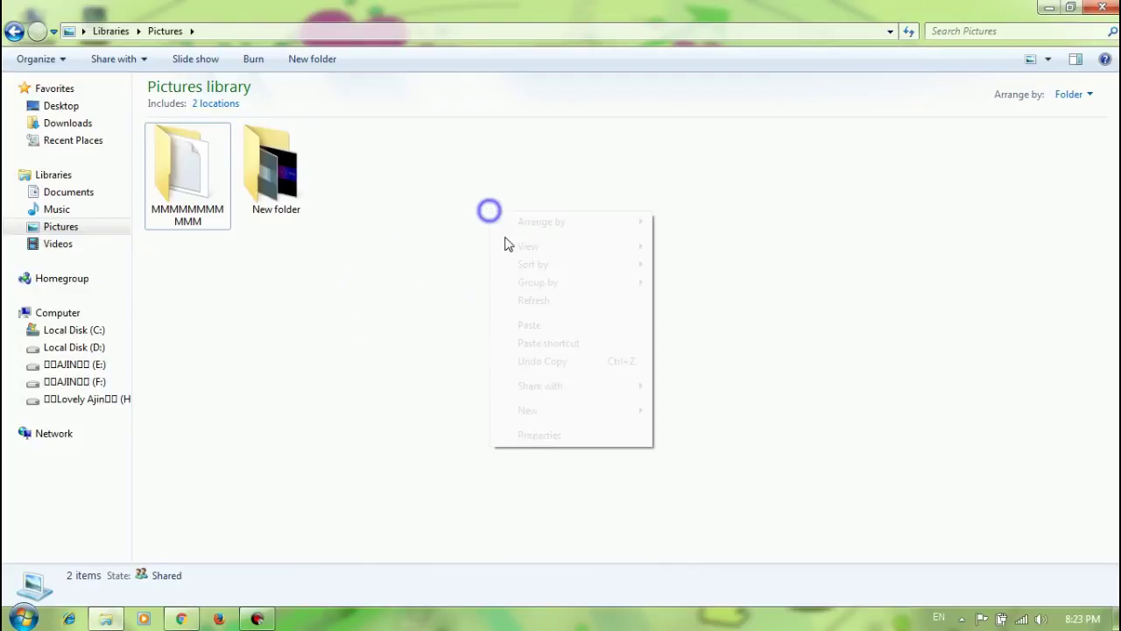
left_click(529, 301)
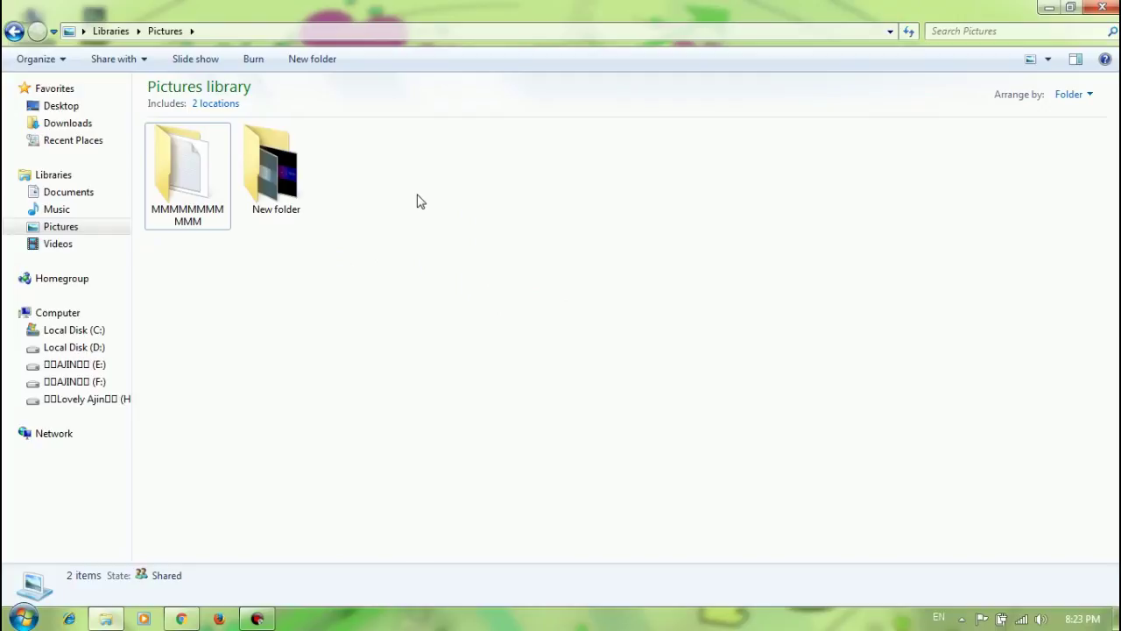
right_click(410, 187)
left_click(447, 277)
right_click(408, 203)
left_click(473, 292)
right_click(435, 211)
left_click(480, 294)
Change the folder view options to show hidden files, folders, and drives.
left_click(63, 63)
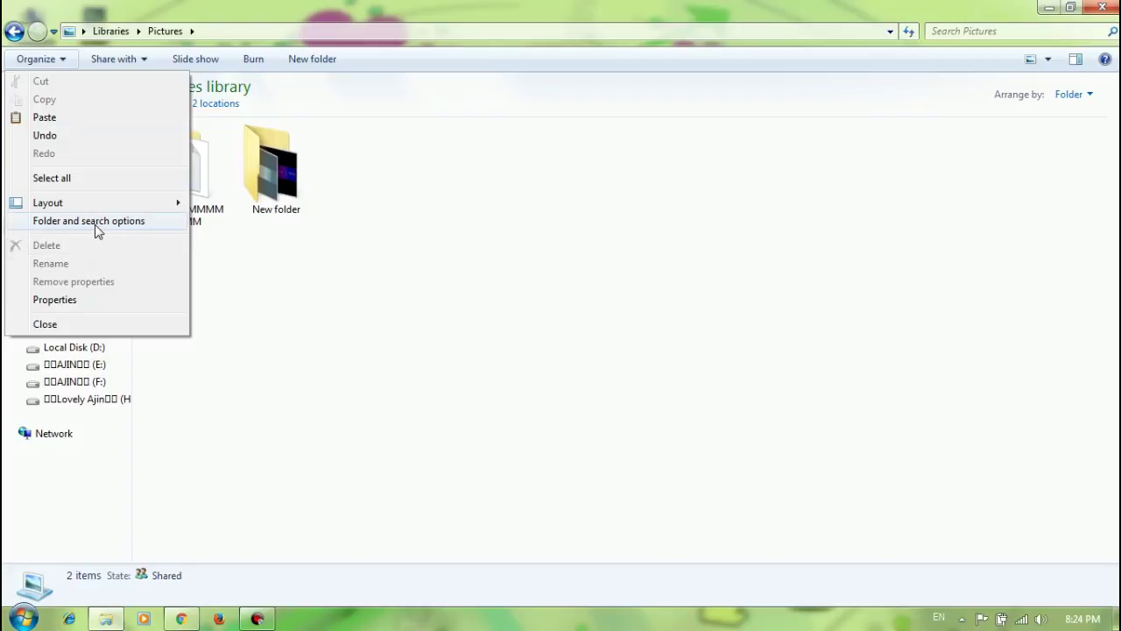
left_click(48, 223)
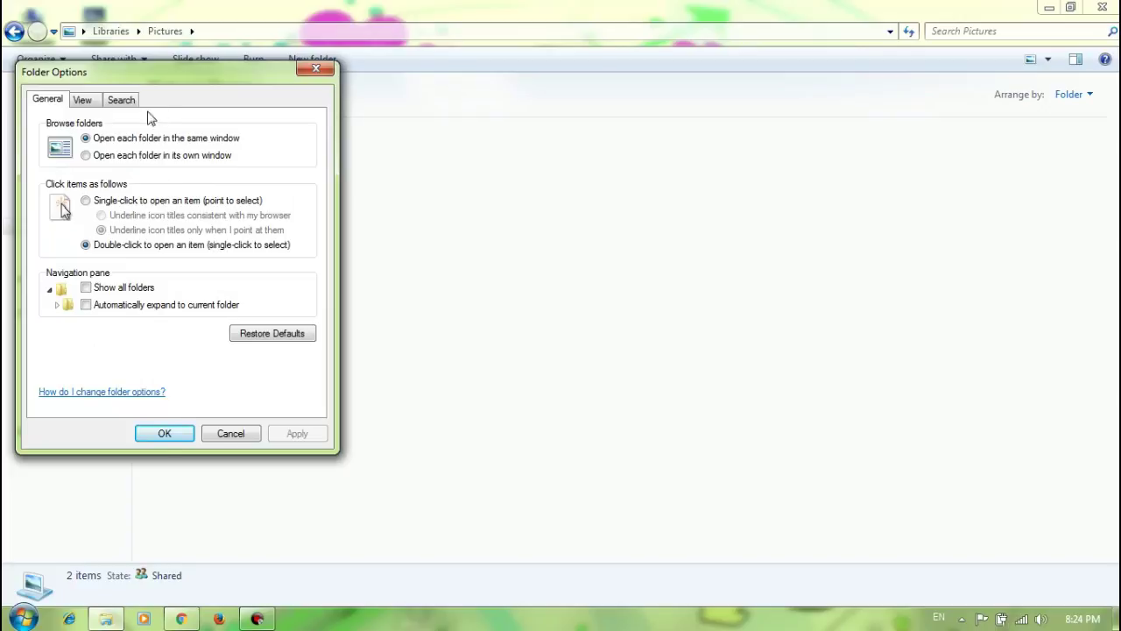
left_click(88, 102)
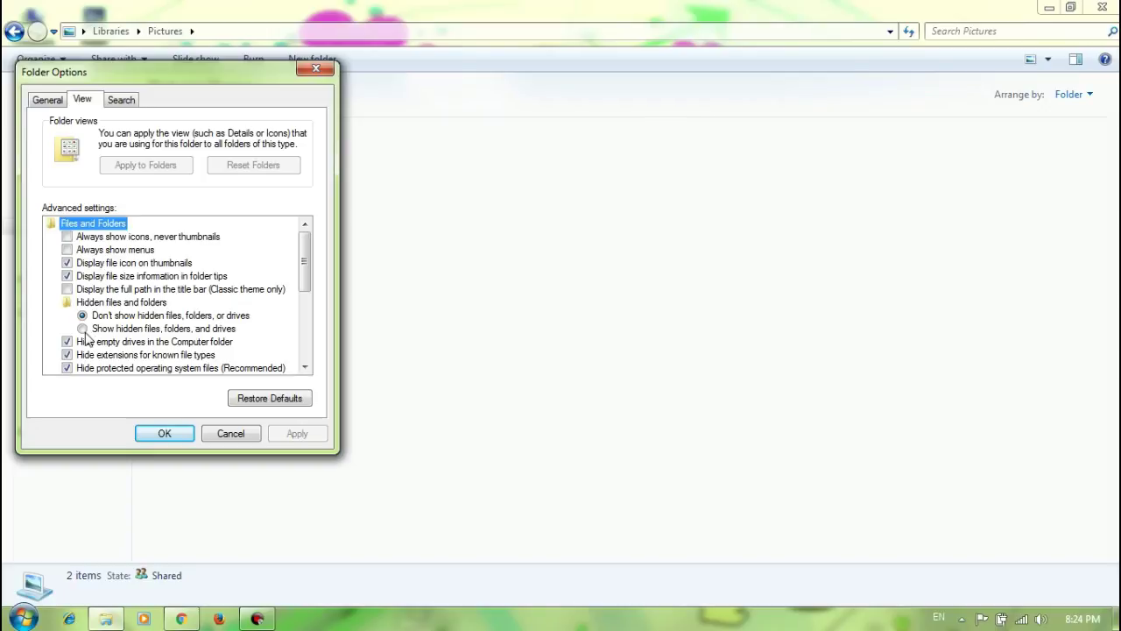
left_click(83, 330)
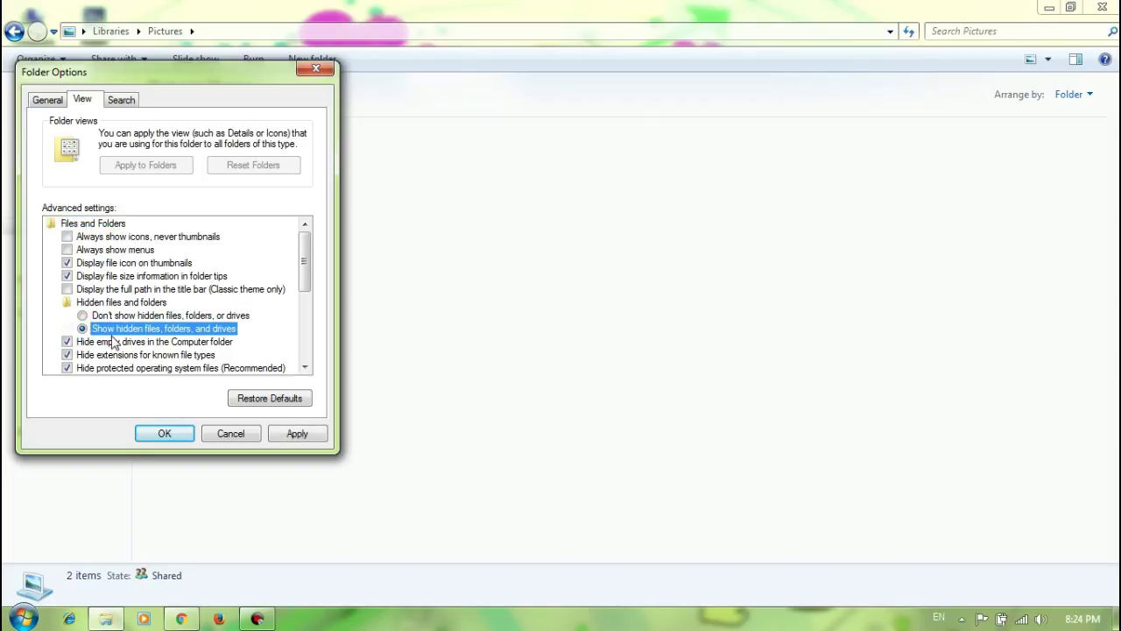
left_click(296, 432)
left_click(165, 432)
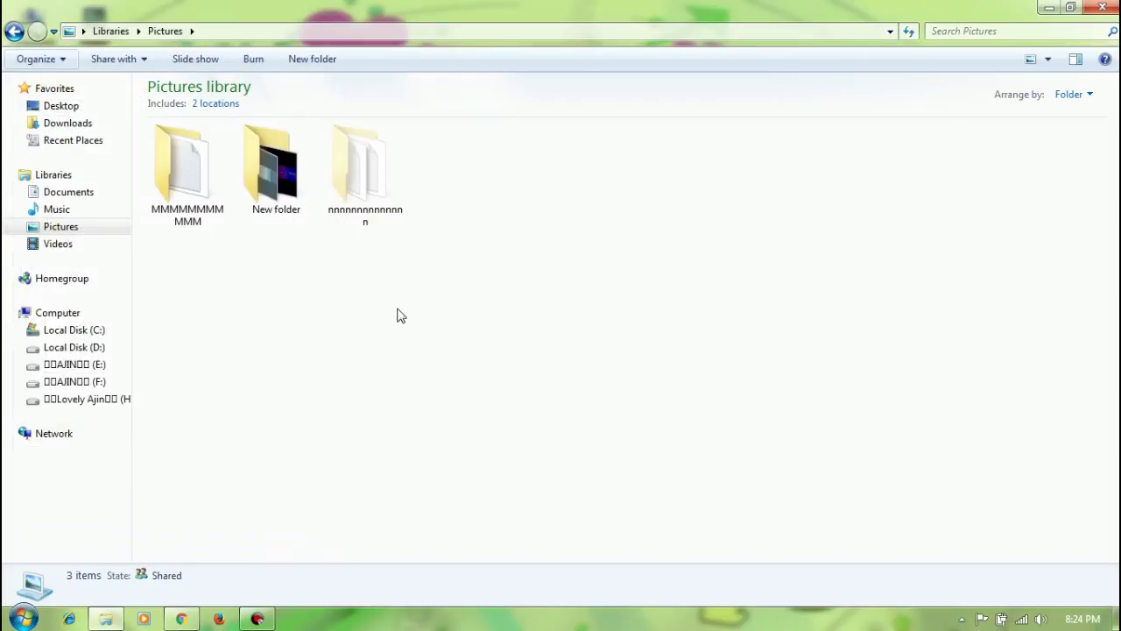
Refresh the Pictures library and check how the hidden folder is displayed.
right_click(403, 308)
left_click(450, 395)
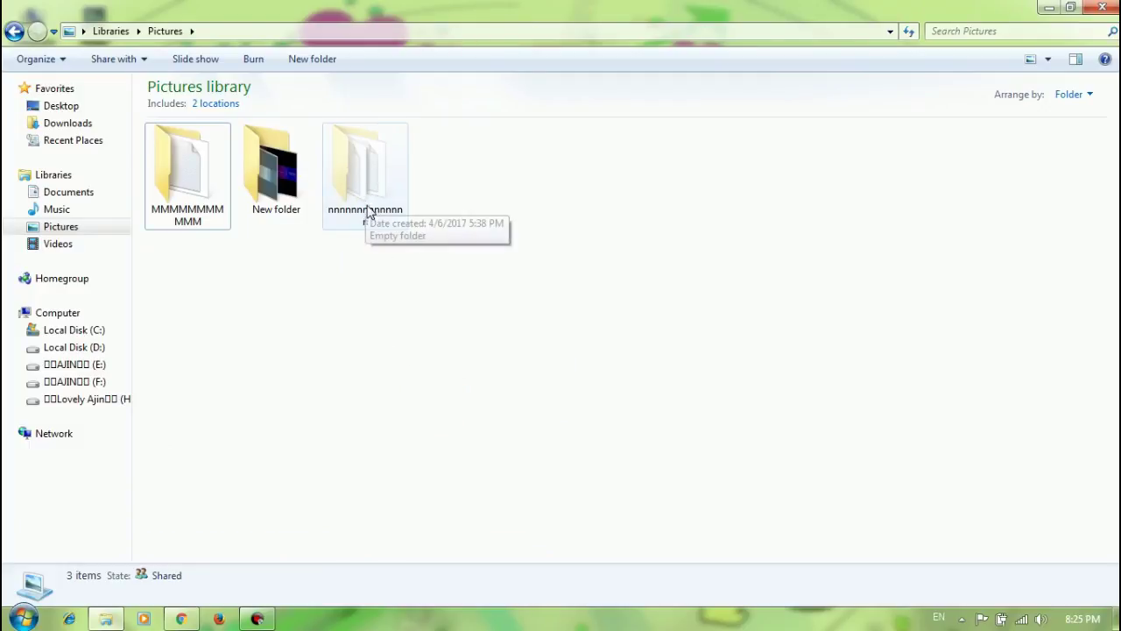
right_click(318, 294)
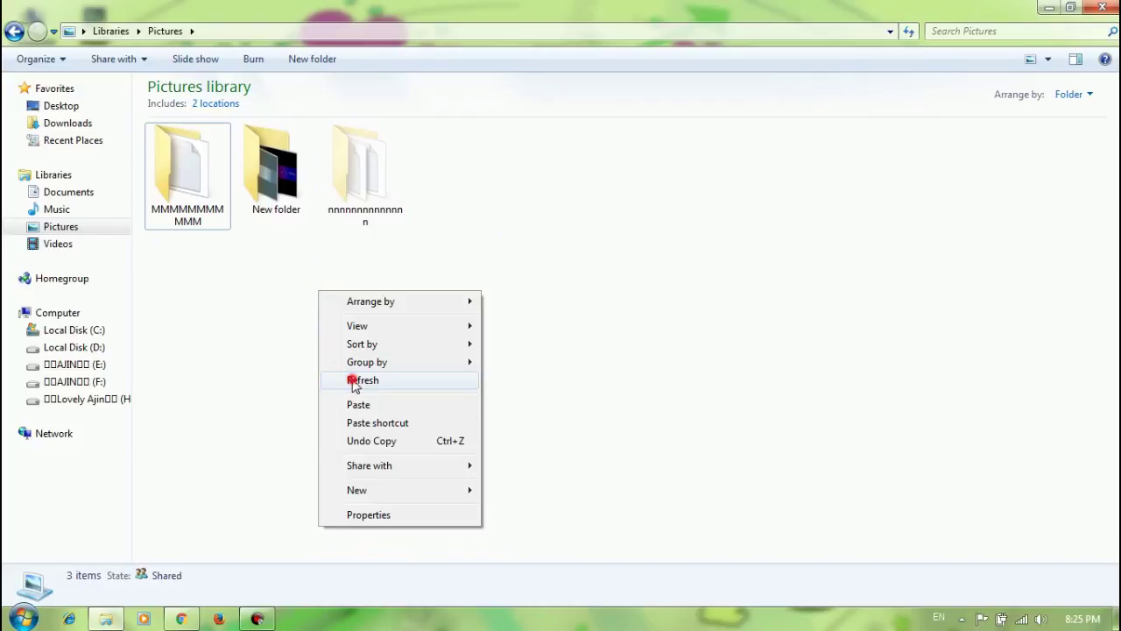
left_click(354, 379)
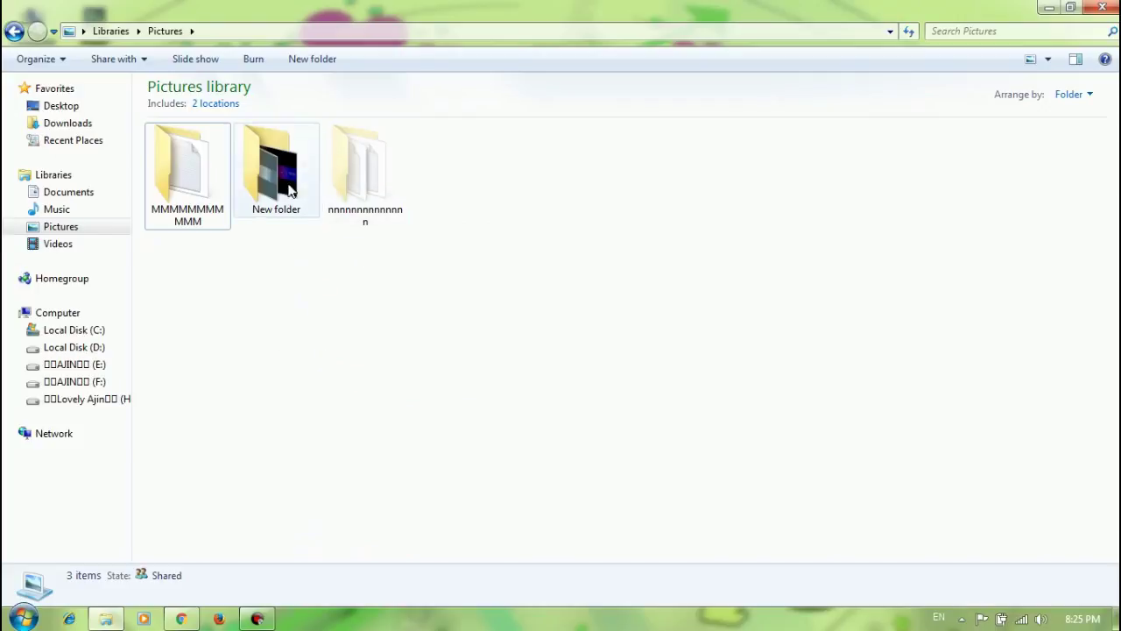
right_click(359, 284)
left_click(432, 382)
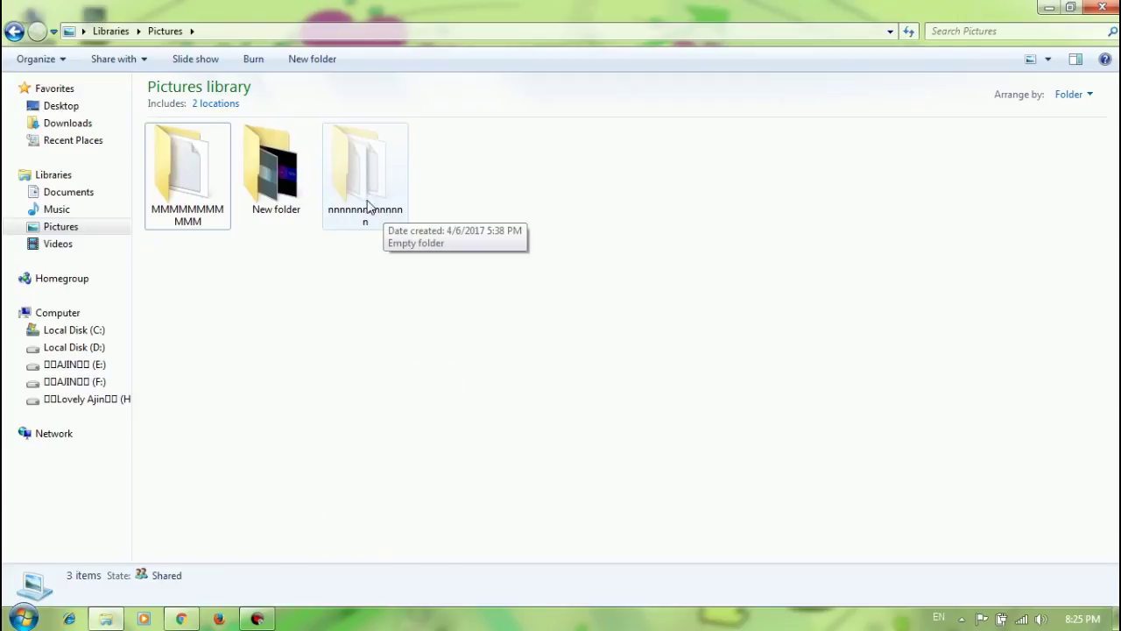
Remove the Hidden attribute from the folder named with repeated n's, confirm the attribute change, and refresh the Pictures library.
left_click(348, 173)
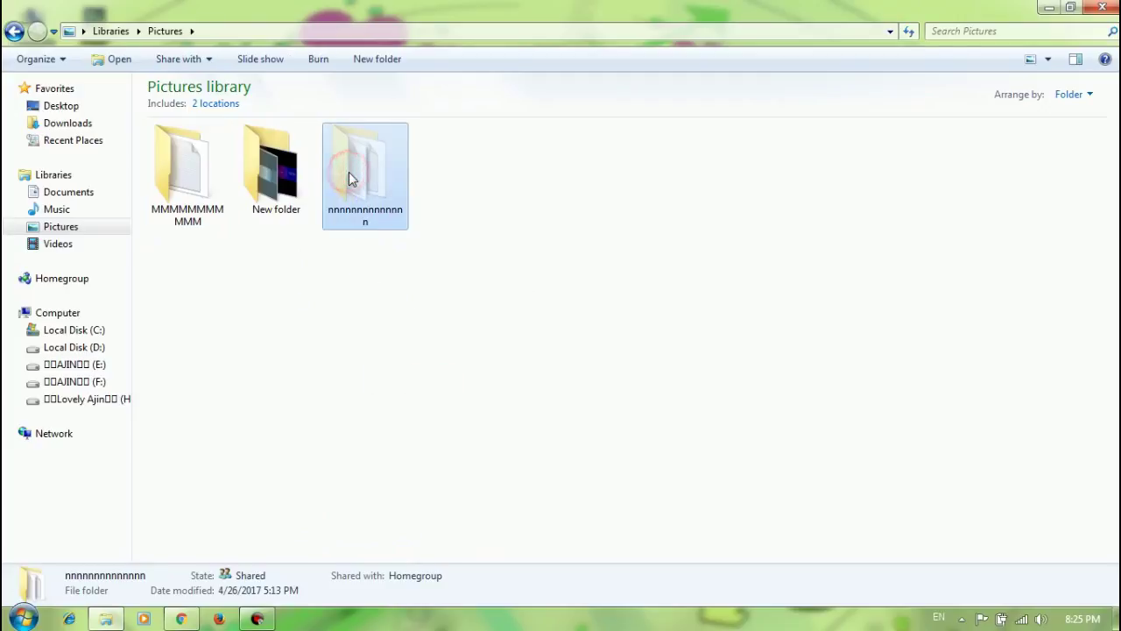
right_click(350, 172)
left_click(414, 558)
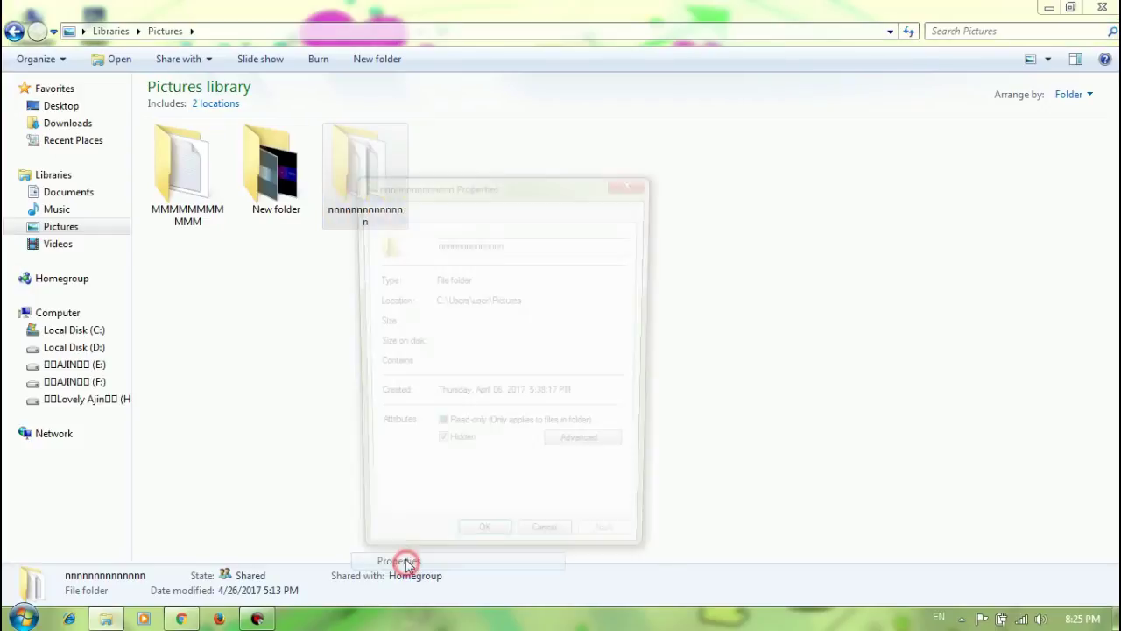
left_click(437, 449)
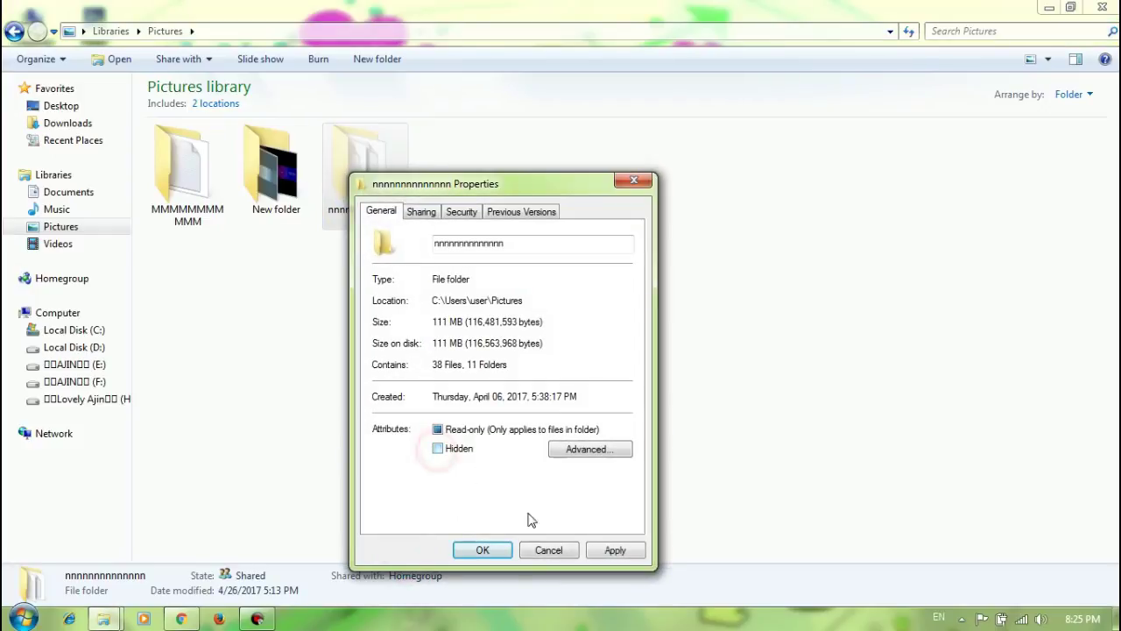
left_click(615, 550)
left_click(580, 392)
left_click(495, 549)
right_click(383, 301)
left_click(424, 388)
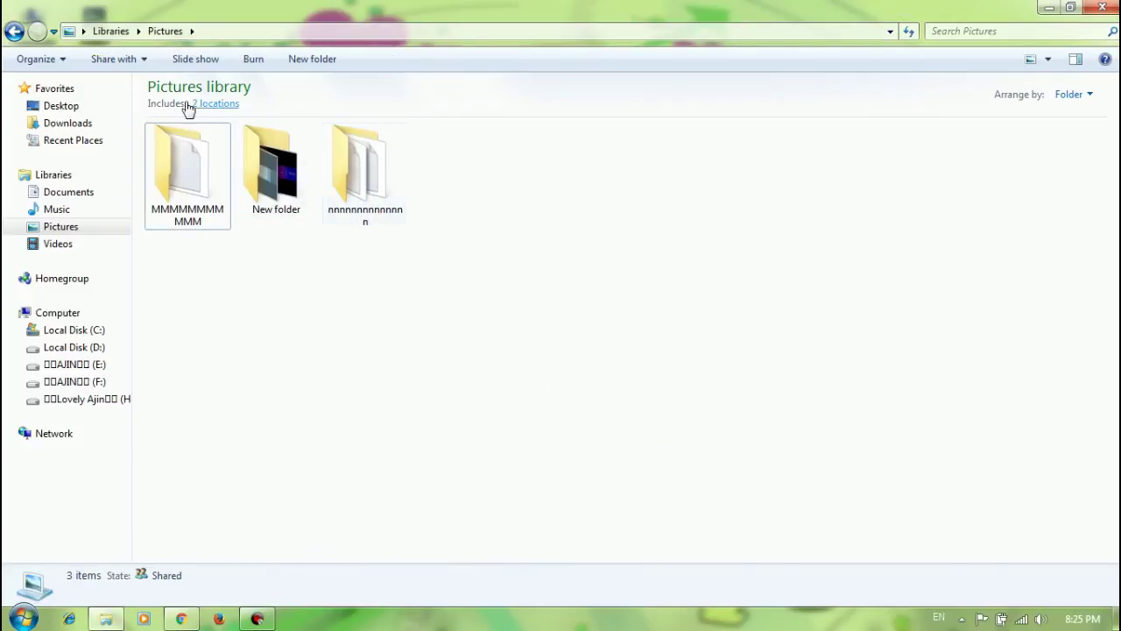
Change the folder view options back to not showing hidden files, folders, or drives.
left_click(51, 65)
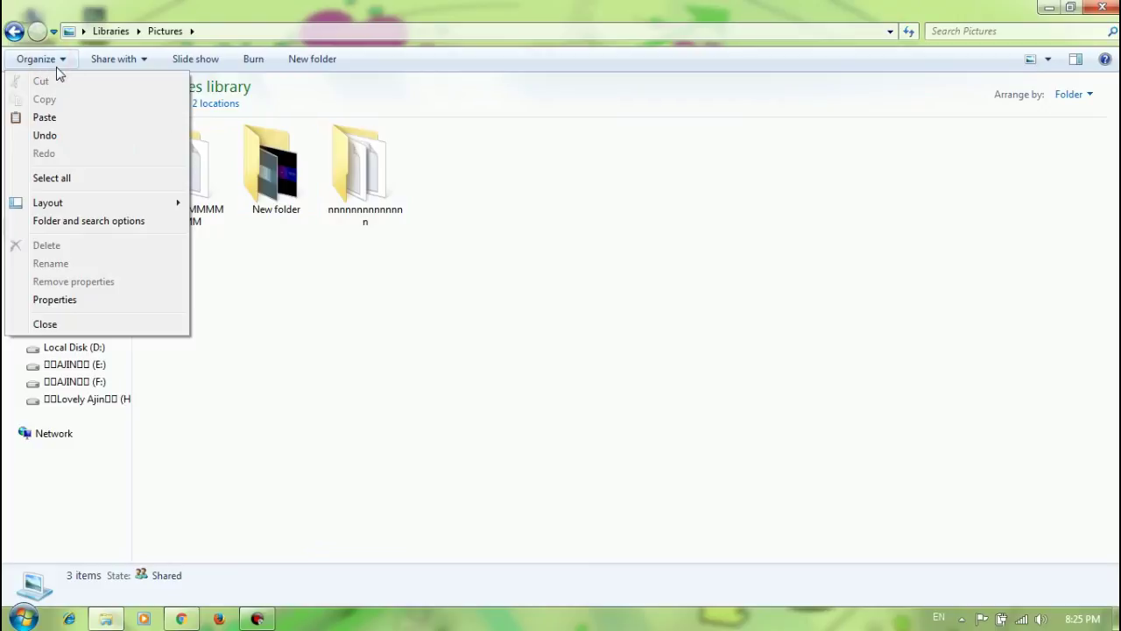
left_click(88, 221)
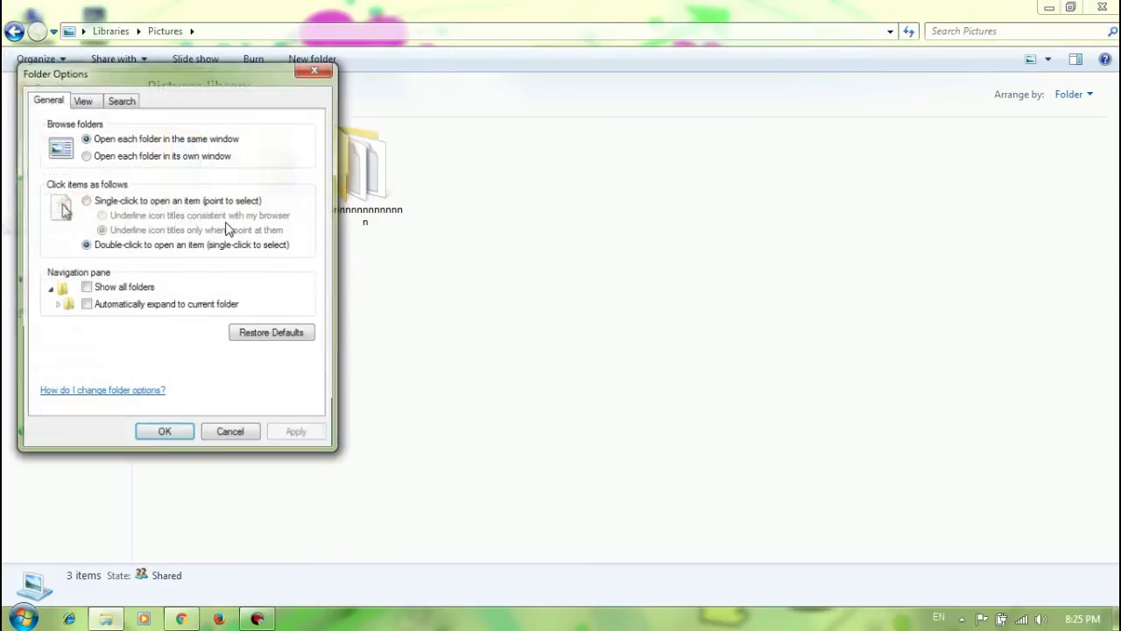
left_click(82, 100)
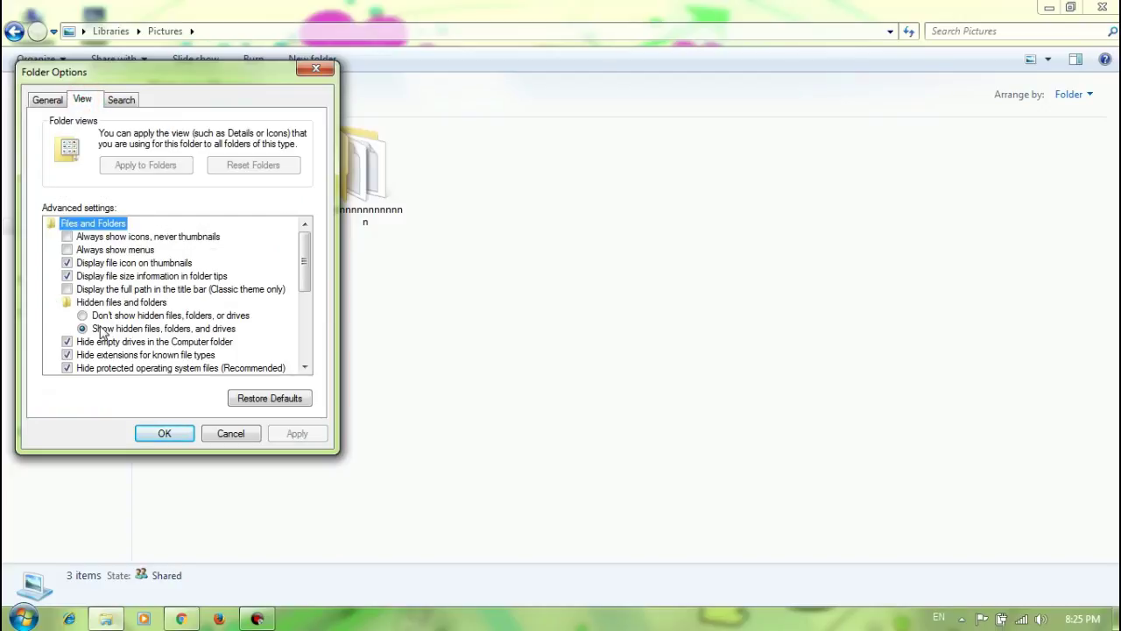
left_click(96, 317)
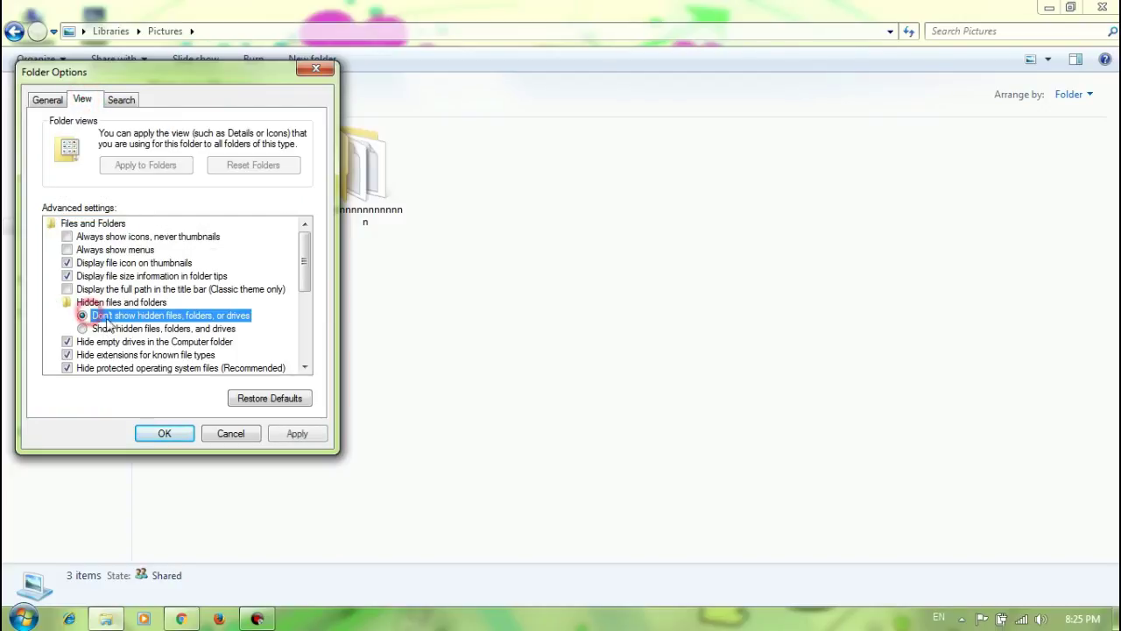
left_click(294, 433)
left_click(187, 436)
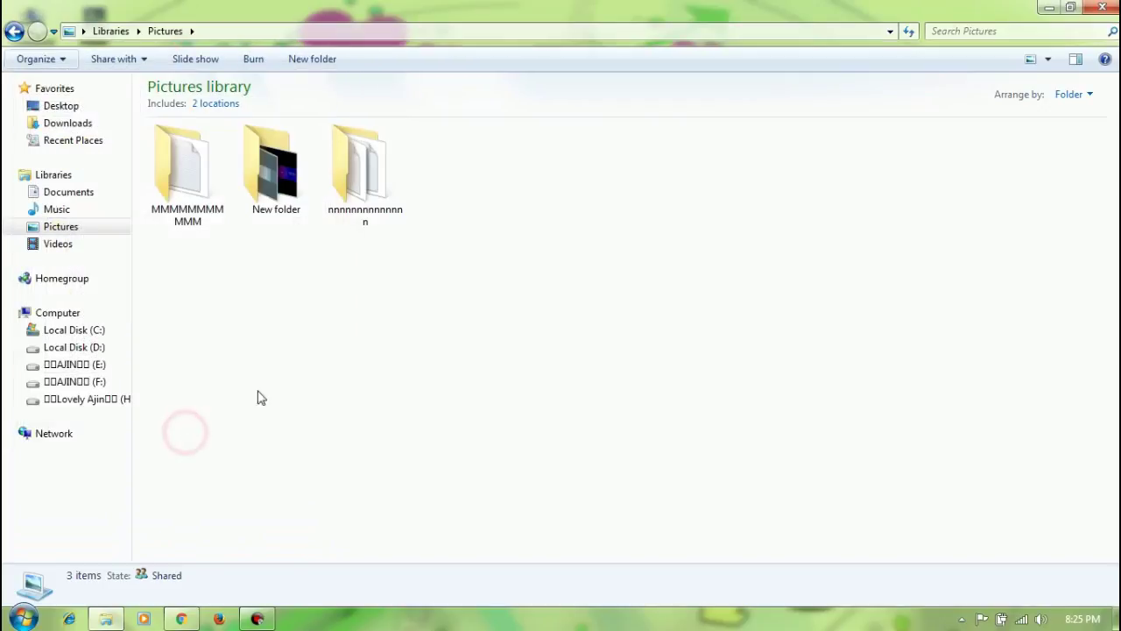
Refresh the Pictures library and check whether the unhidden folder remains listed.
right_click(336, 278)
left_click(371, 365)
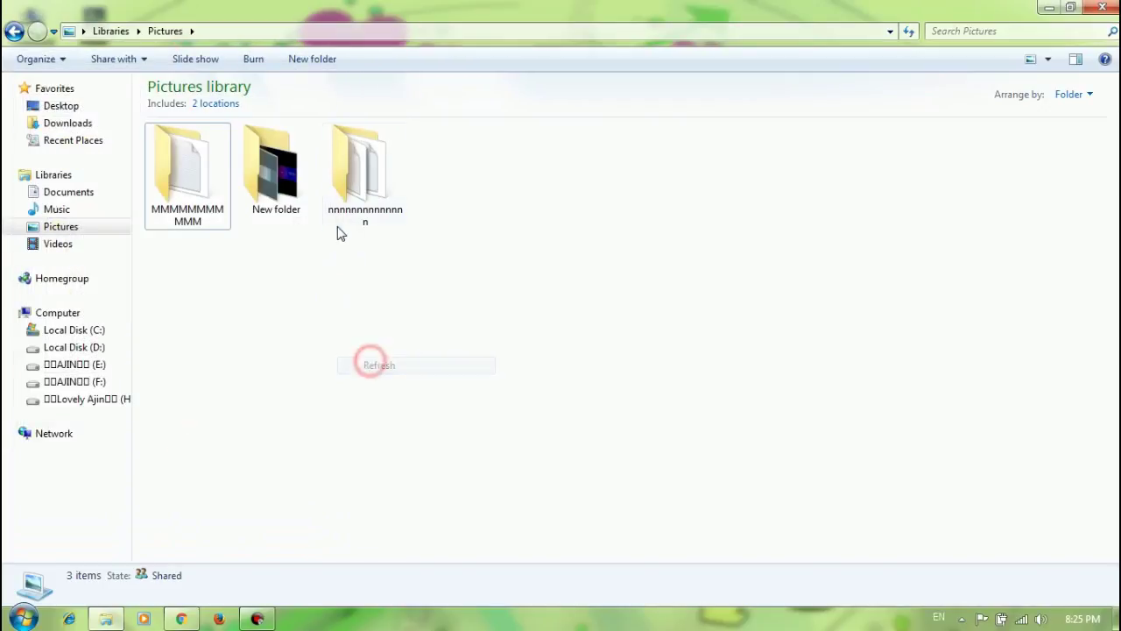
right_click(342, 308)
left_click(380, 399)
right_click(310, 307)
left_click(347, 398)
right_click(295, 287)
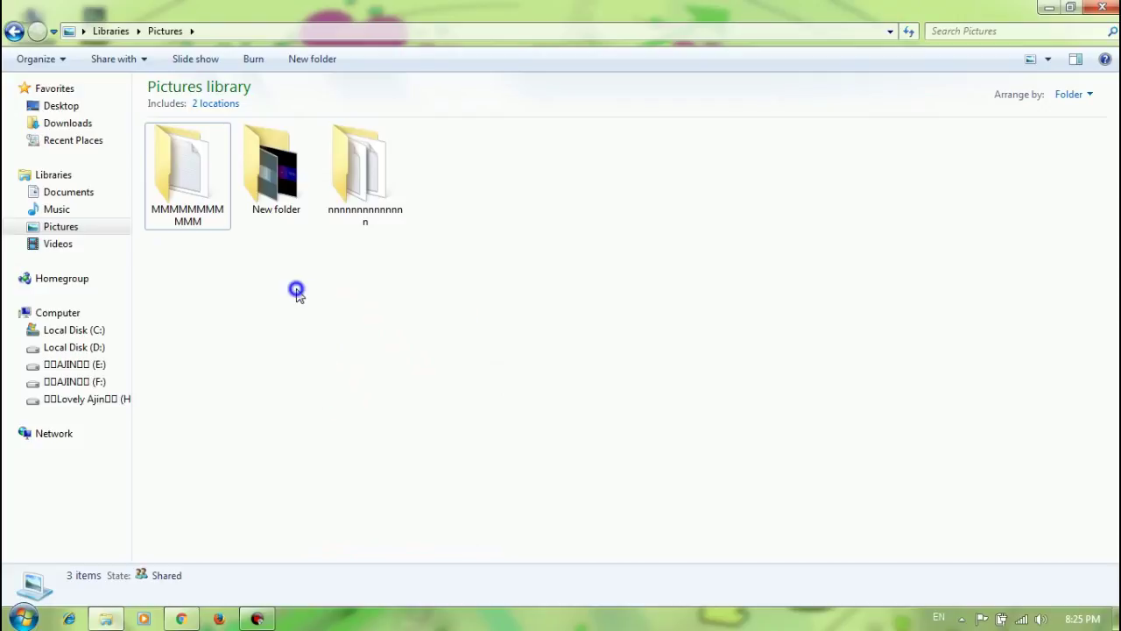
left_click(342, 379)
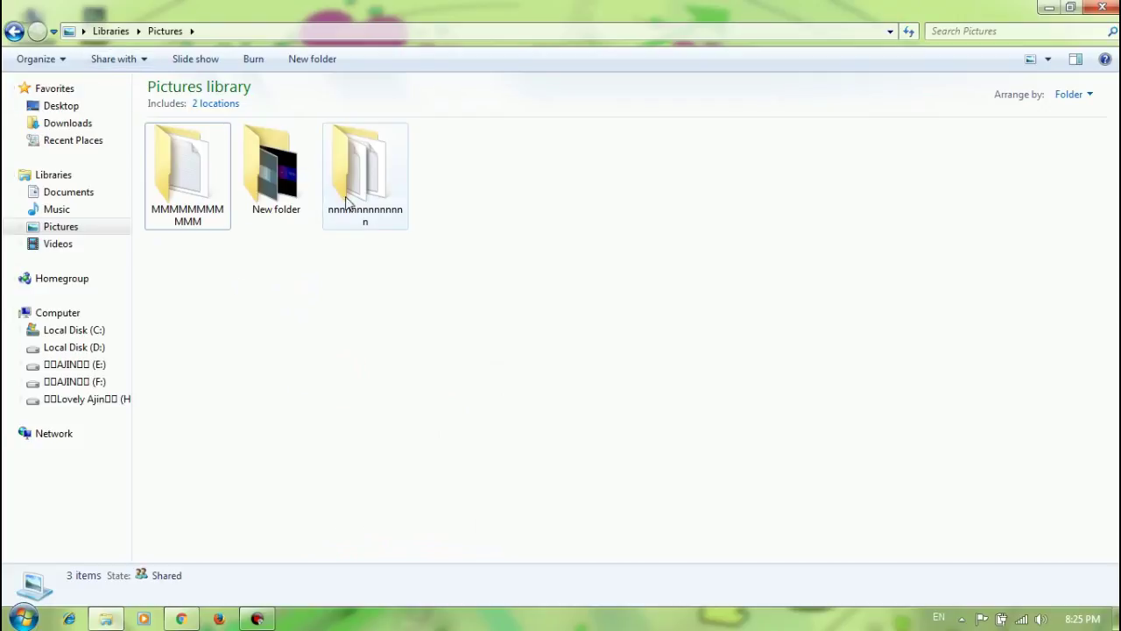
Refresh the Pictures library several more times to recheck its folder listing with hidden items not shown.
right_click(334, 267)
left_click(375, 351)
right_click(324, 303)
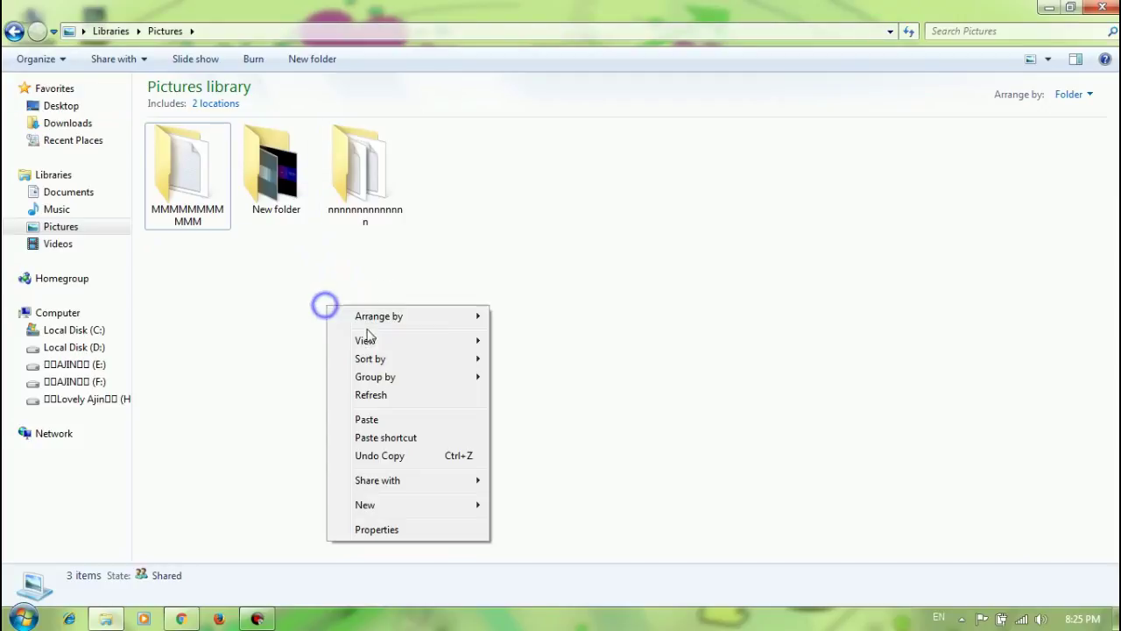
left_click(379, 397)
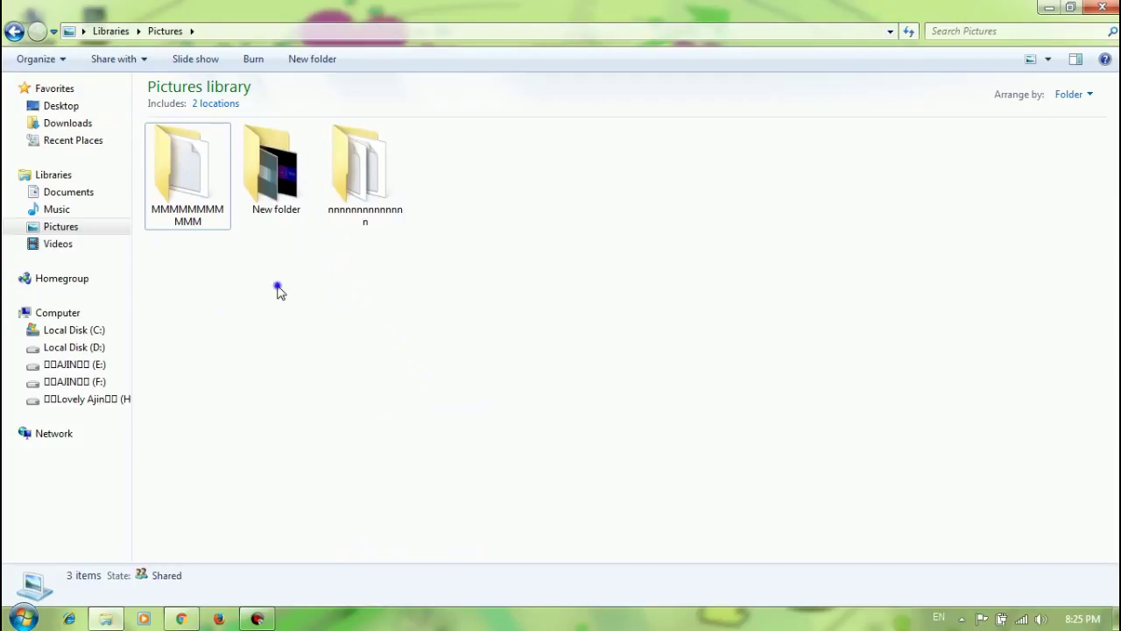
right_click(278, 290)
left_click(348, 374)
right_click(270, 321)
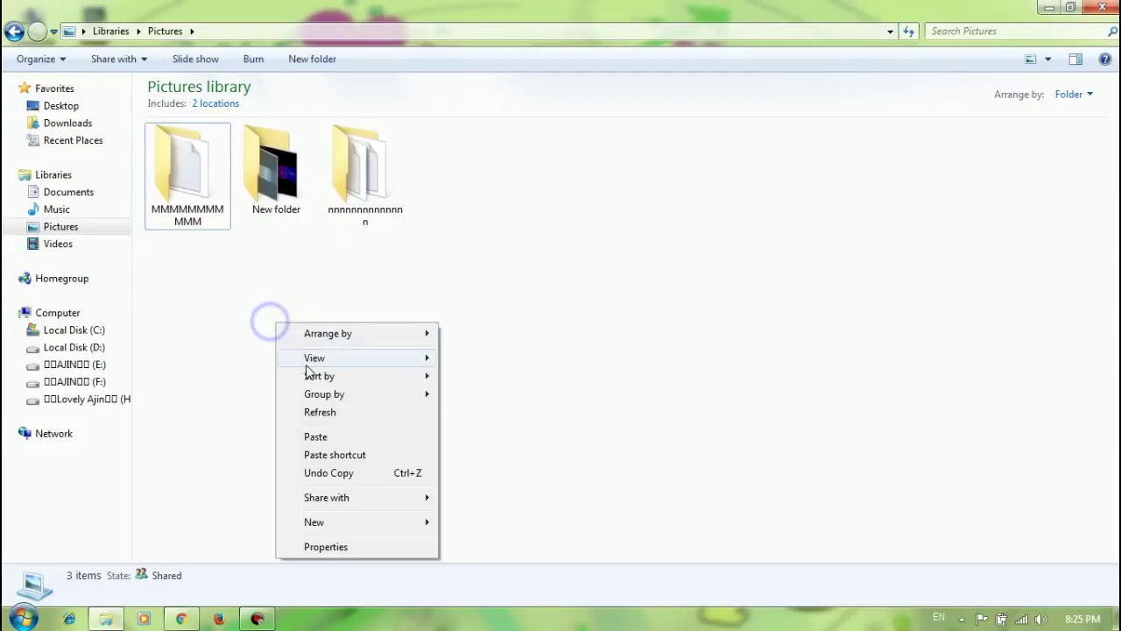
left_click(313, 411)
right_click(261, 303)
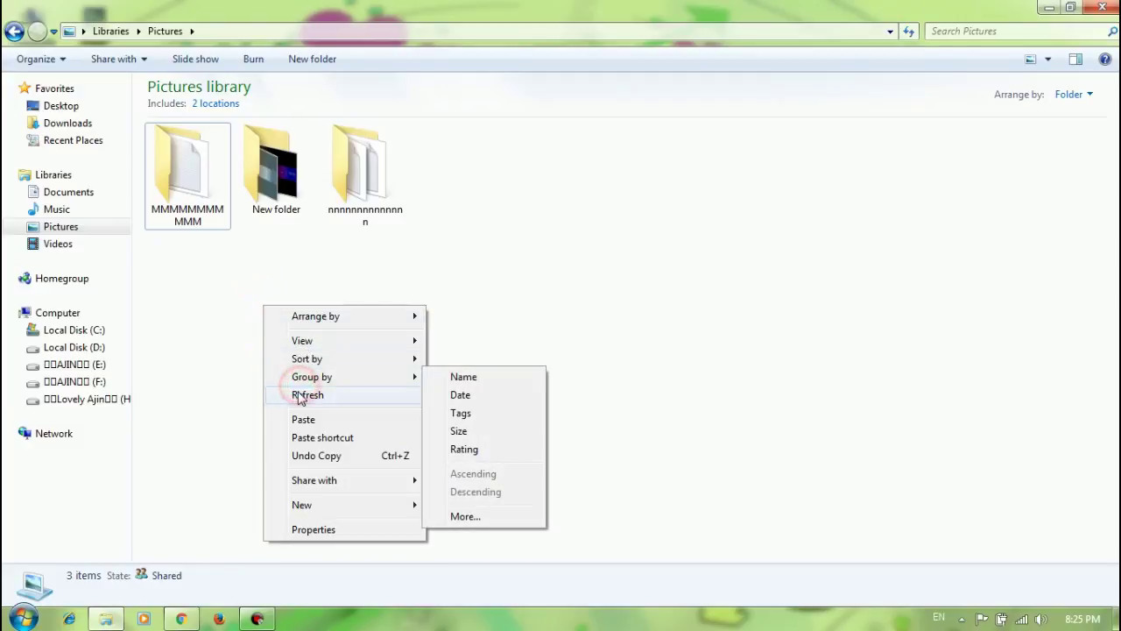
left_click(301, 394)
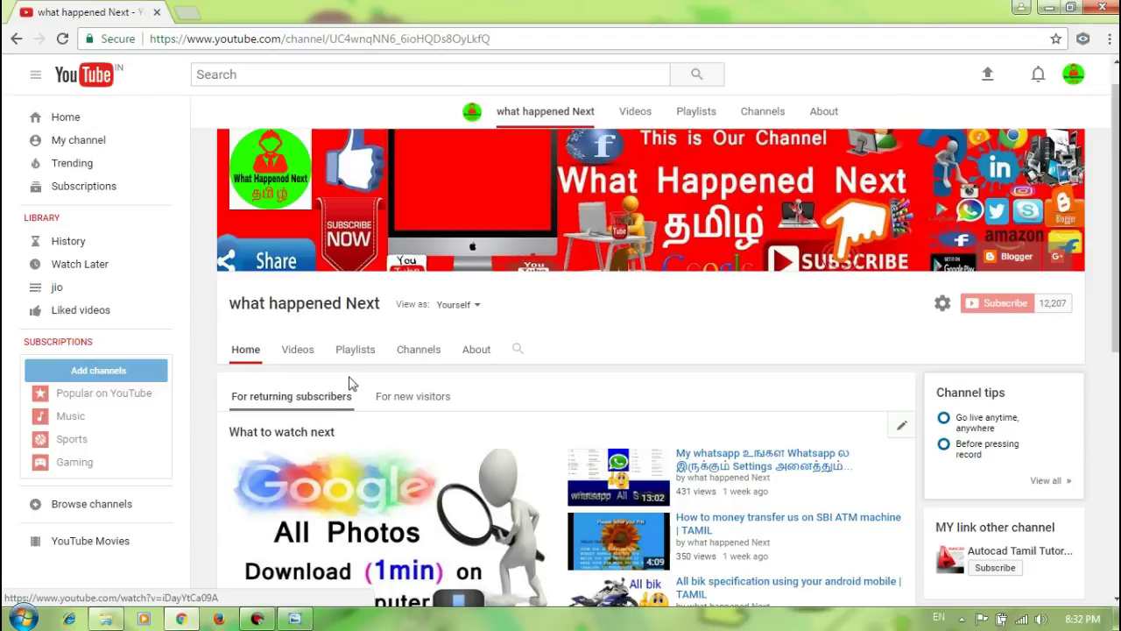
scroll(351, 399, "down", 1)
scroll(350, 399, "up", 1)
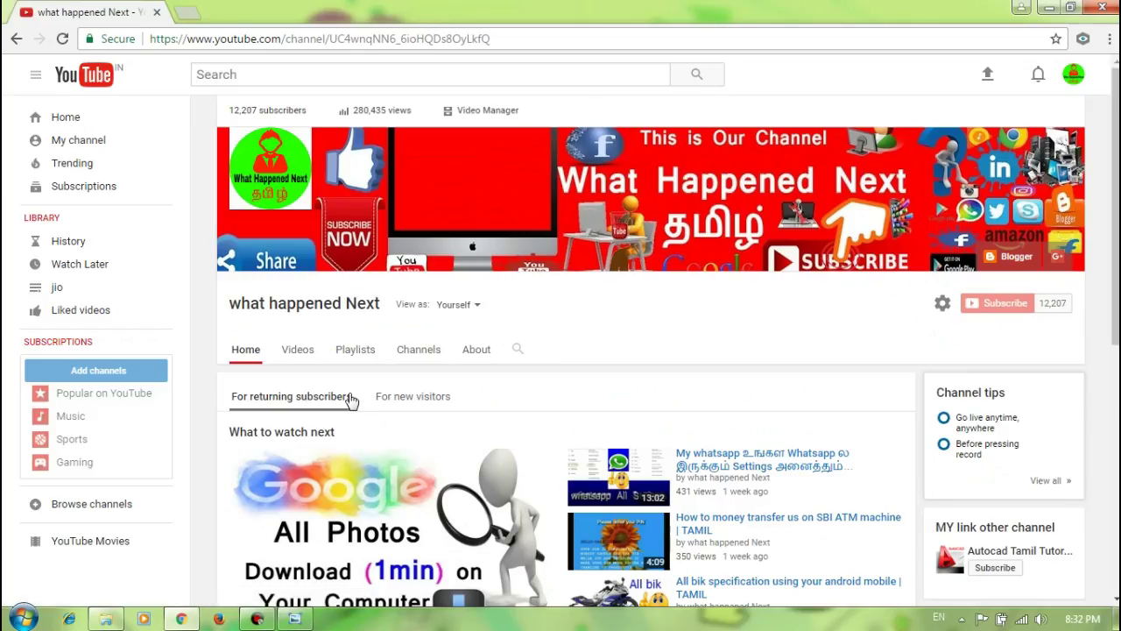